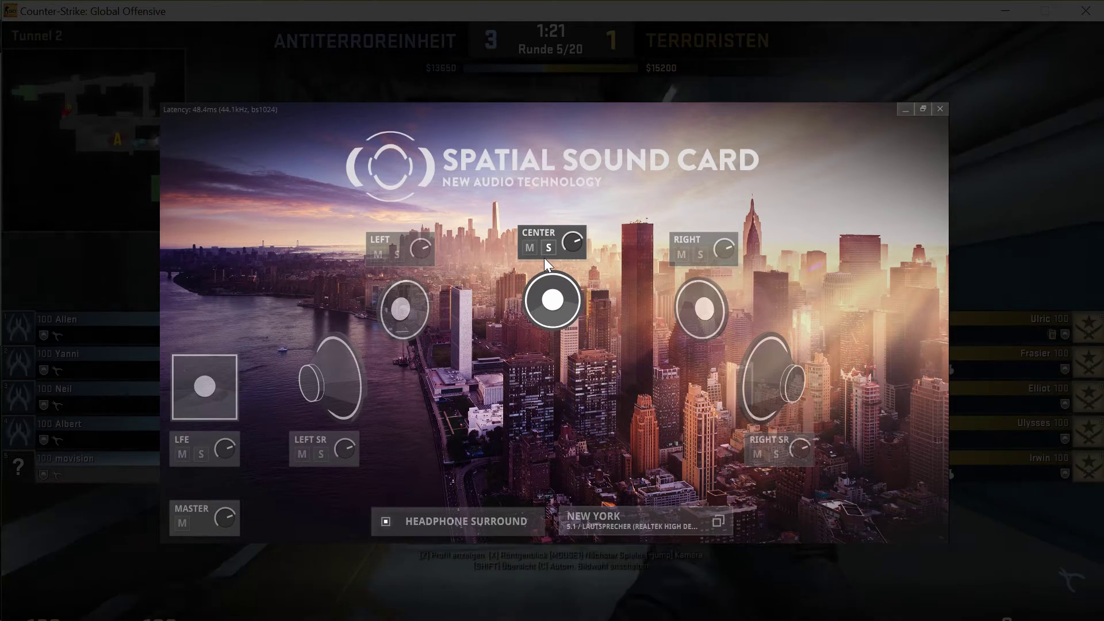
Step: Try soloing the Center channel, then Left surround, and clear the solo
click(548, 249)
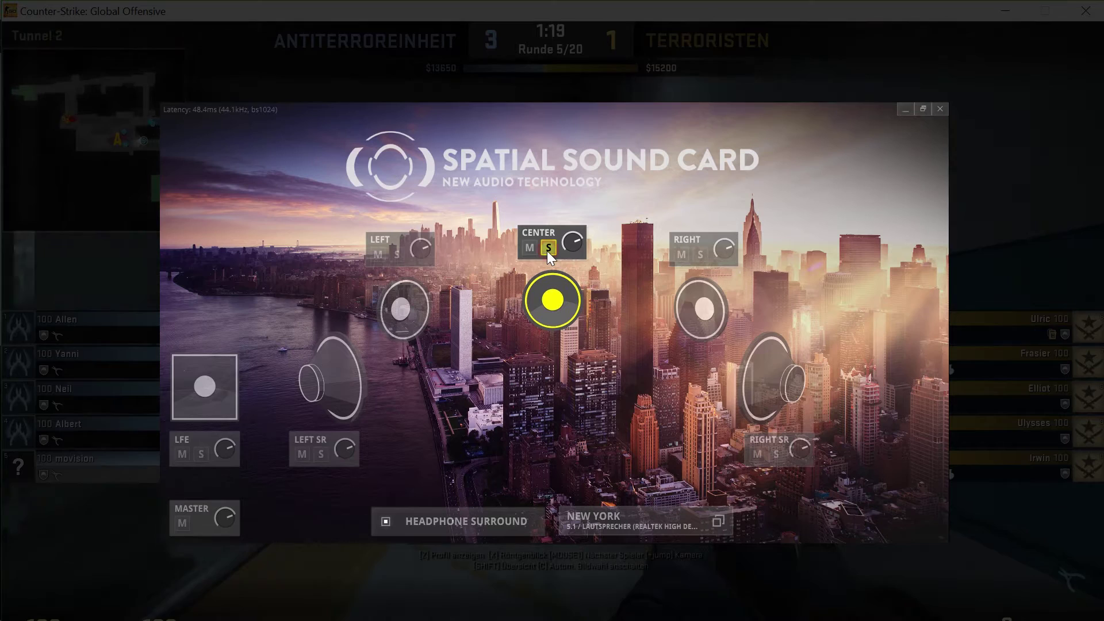
click(321, 455)
click(320, 454)
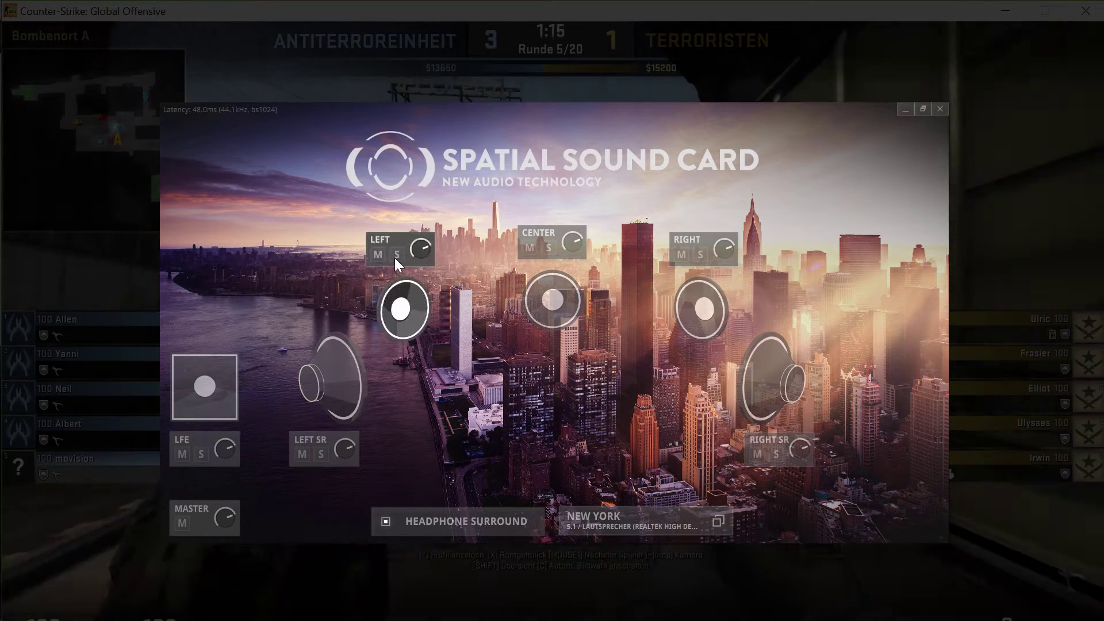
Step: Mute and then unmute the Left, Center and Right channels, and raise the Left gain to +11.1
click(377, 254)
click(529, 248)
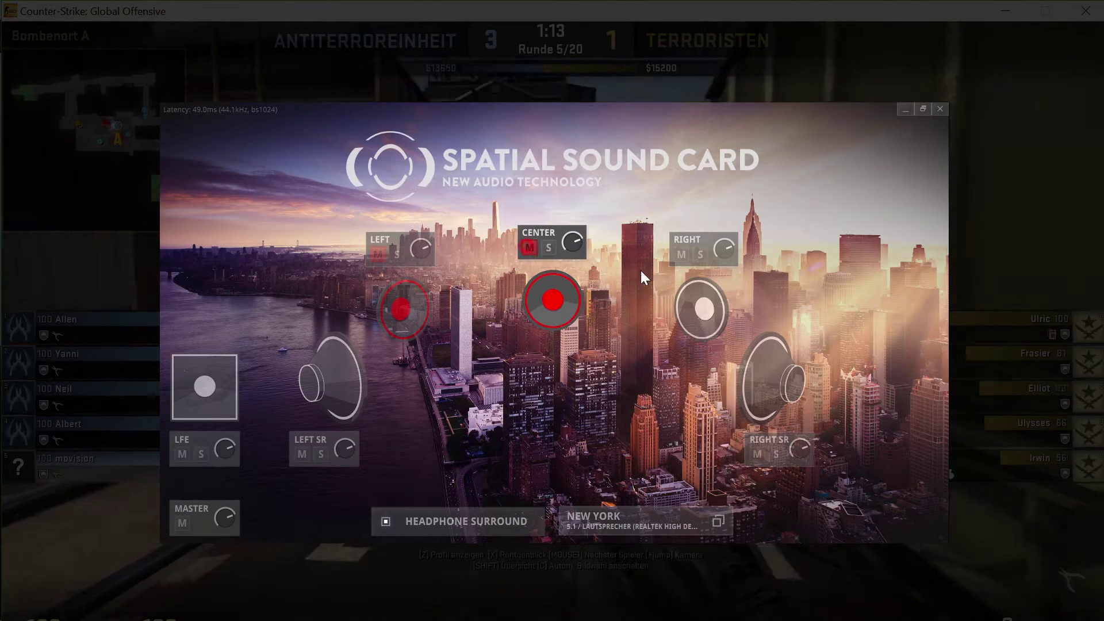
click(681, 255)
click(681, 254)
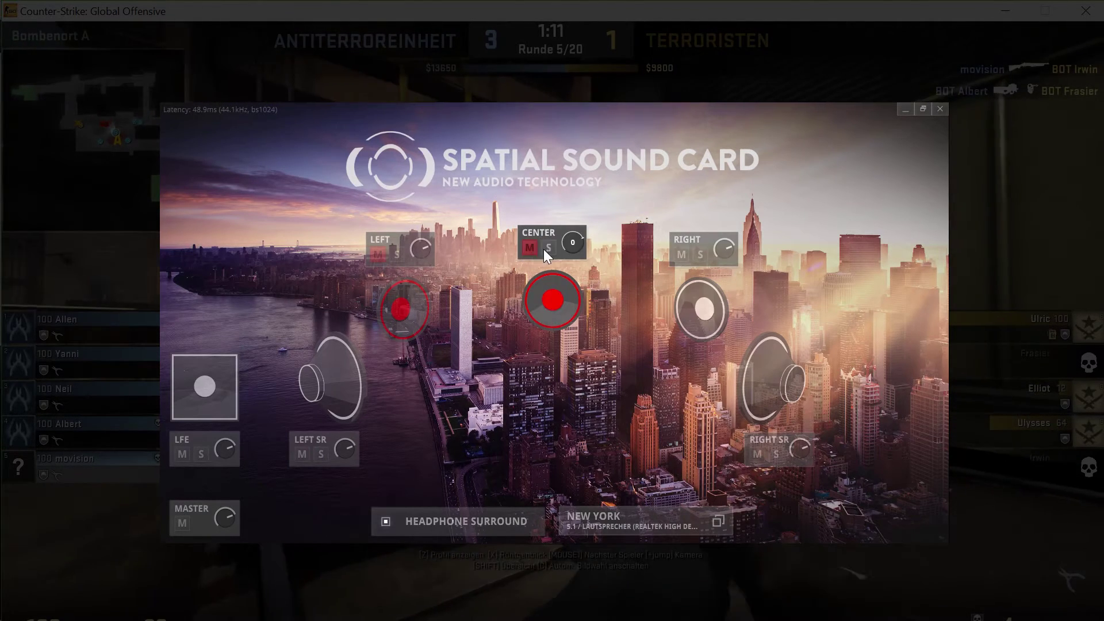
click(529, 248)
click(375, 257)
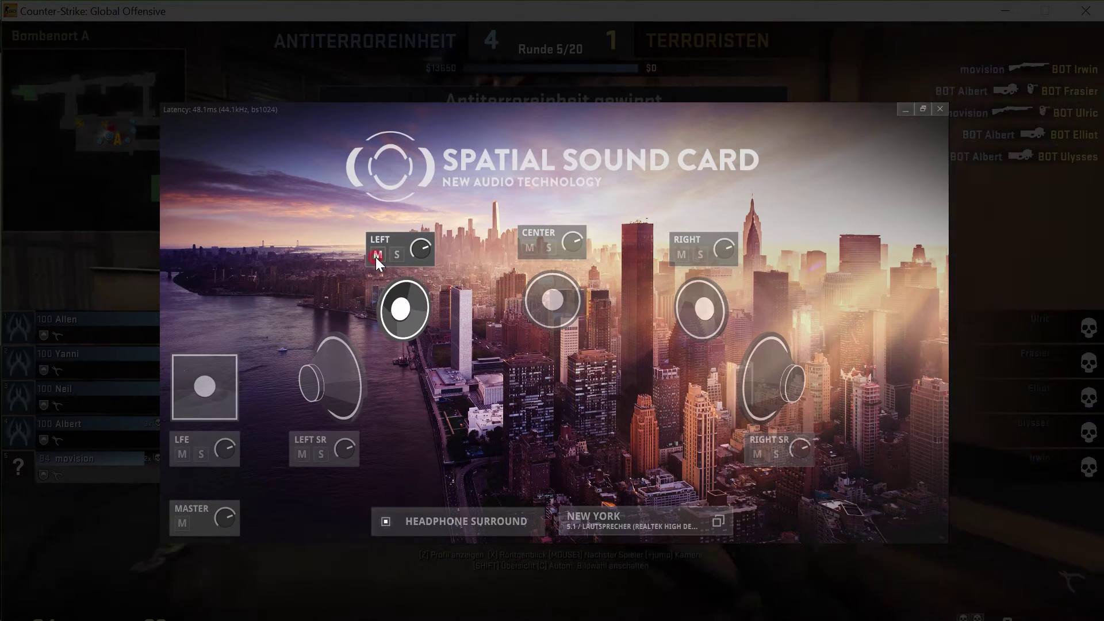
scroll(423, 247, up, 5)
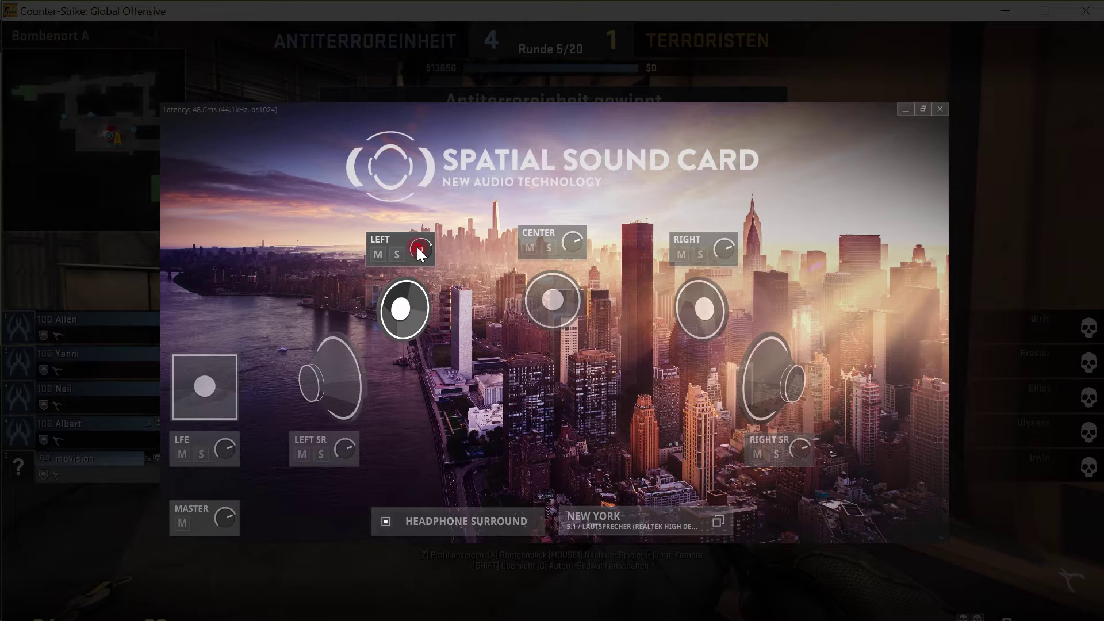
Step: Open the settings panel and list the output devices, with Realtek speakers as the 5.1 output
click(582, 522)
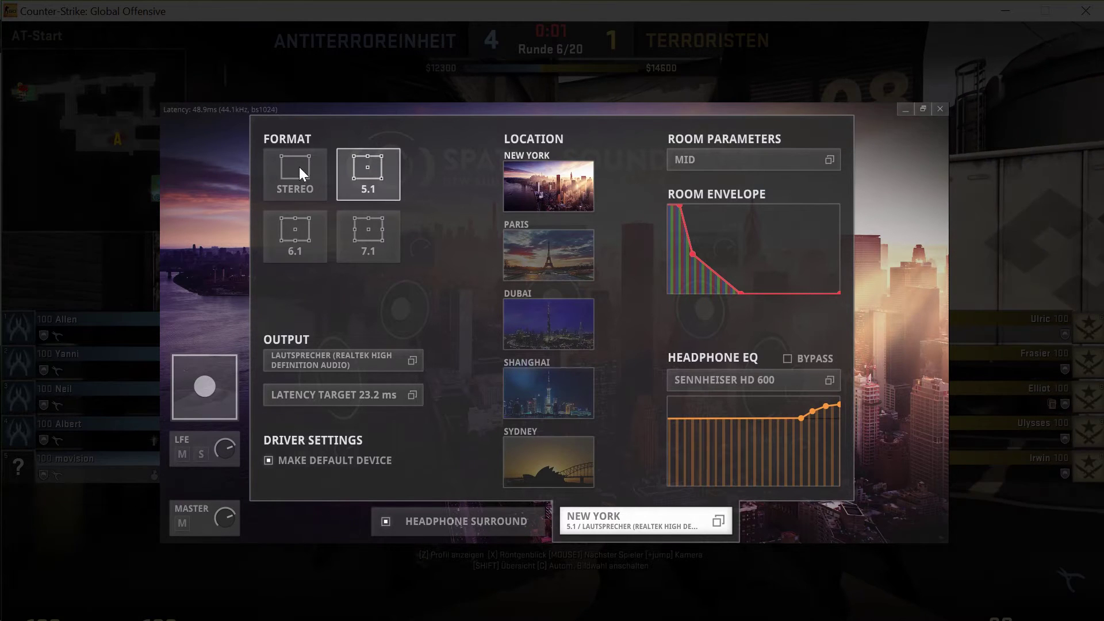
click(389, 359)
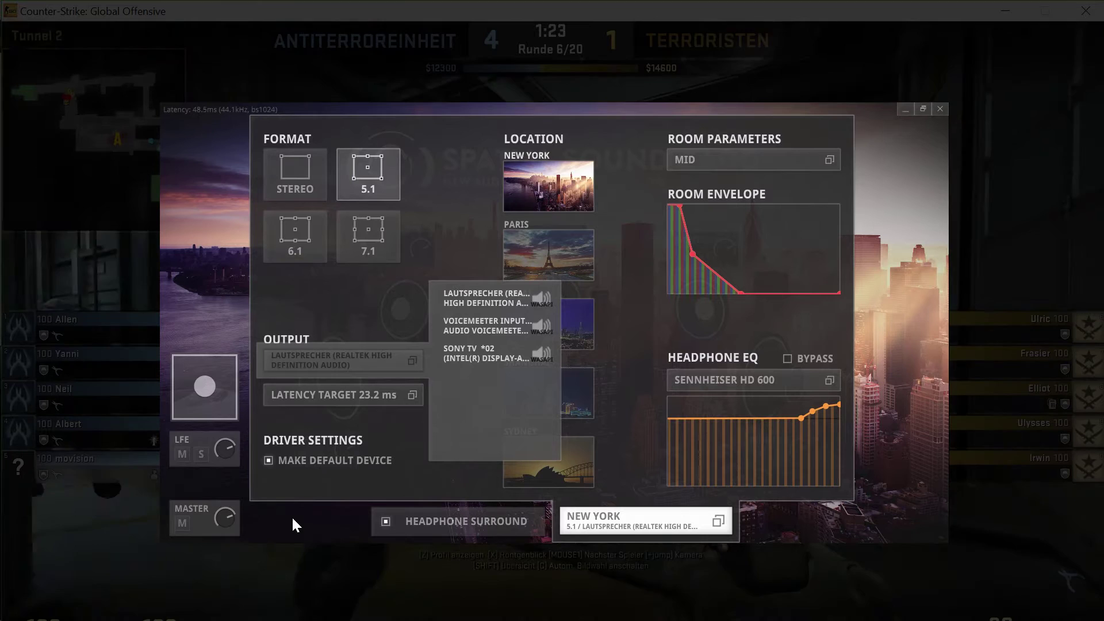
mouse_move(222, 524)
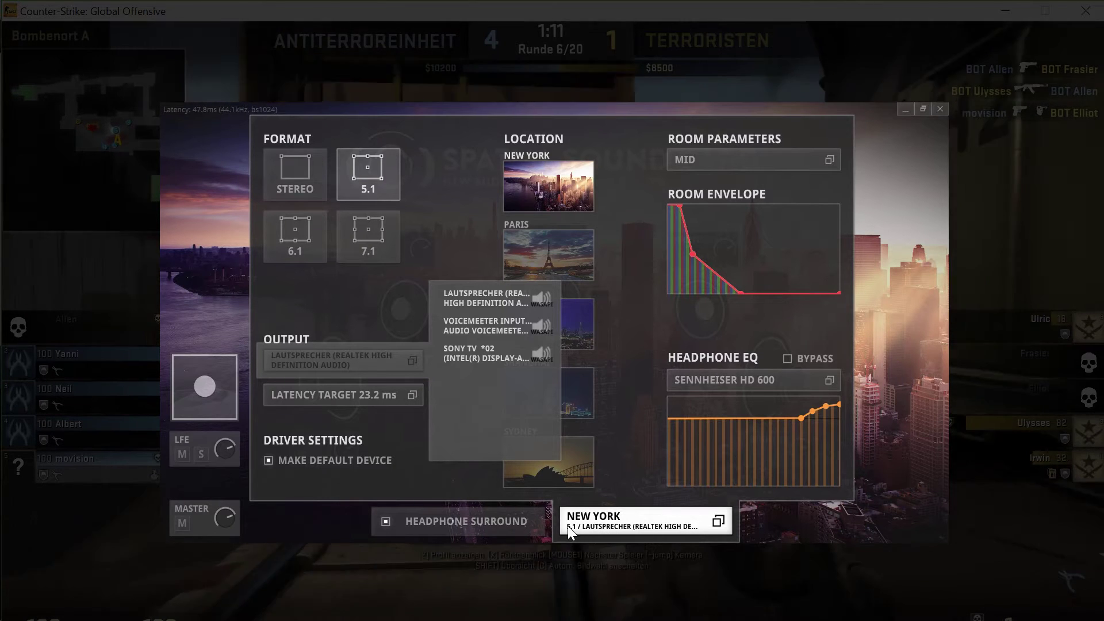
click(411, 358)
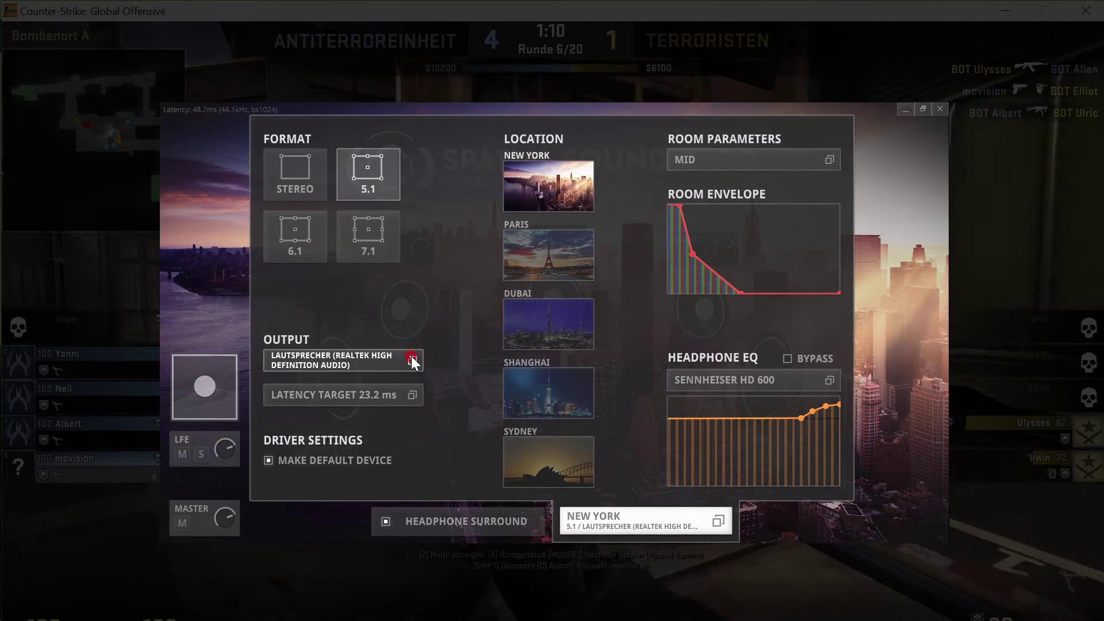
click(413, 394)
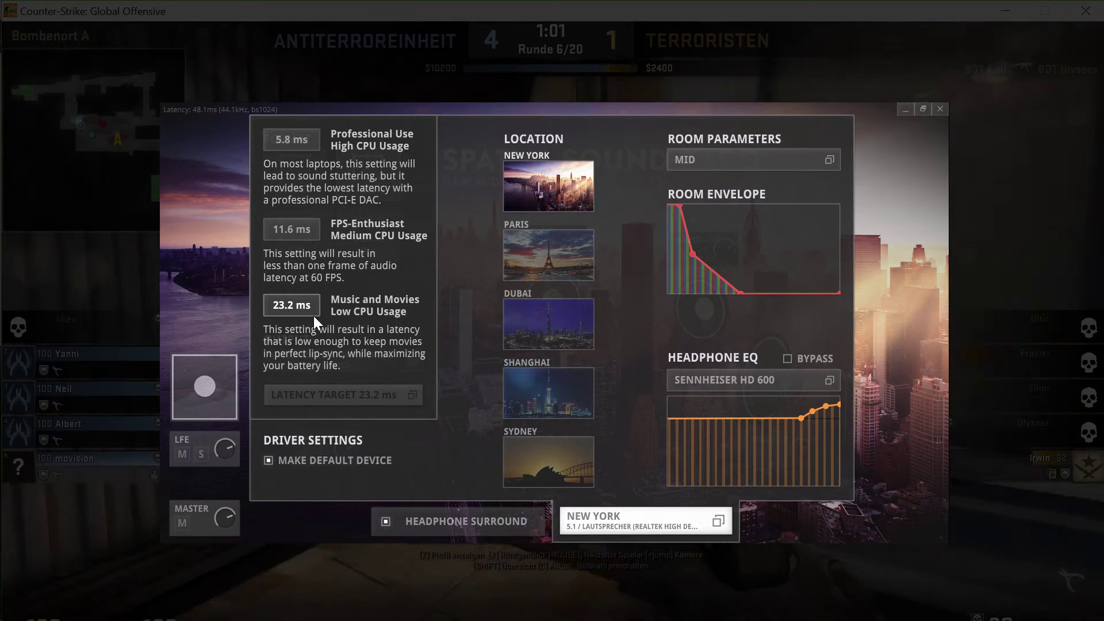
click(412, 395)
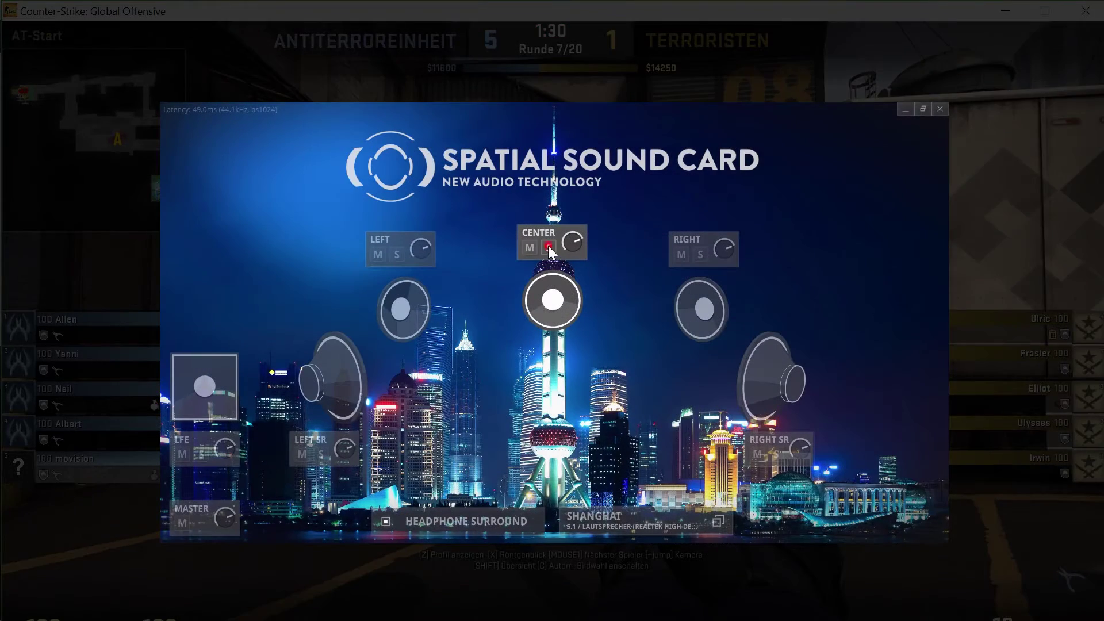
Step: Solo and unsolo Center and Left surround, then open the Shanghai location settings
click(548, 247)
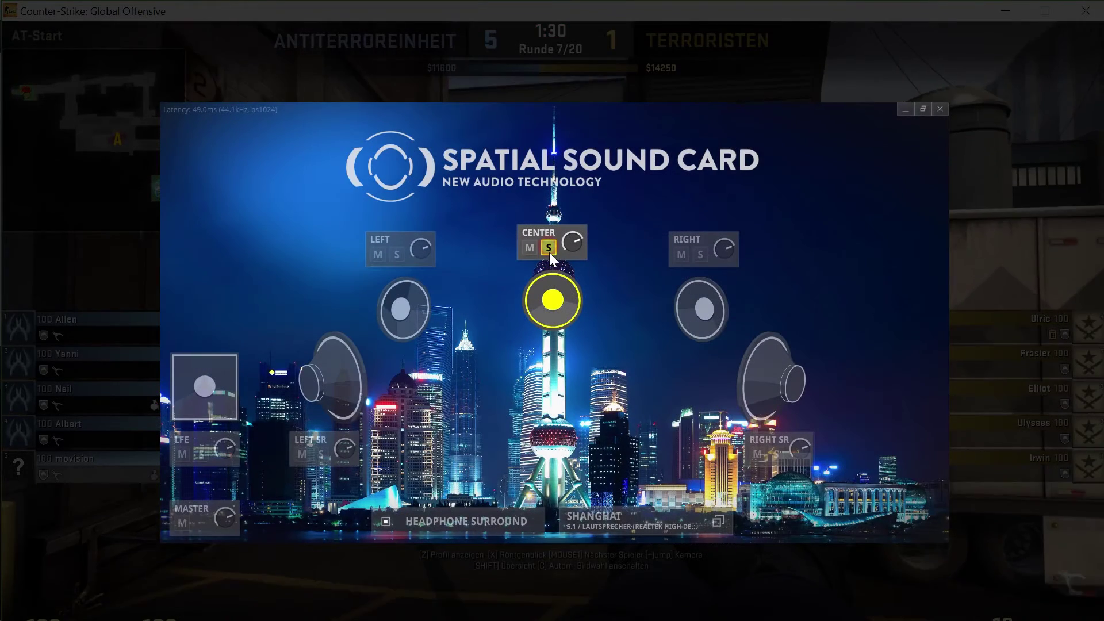
click(550, 246)
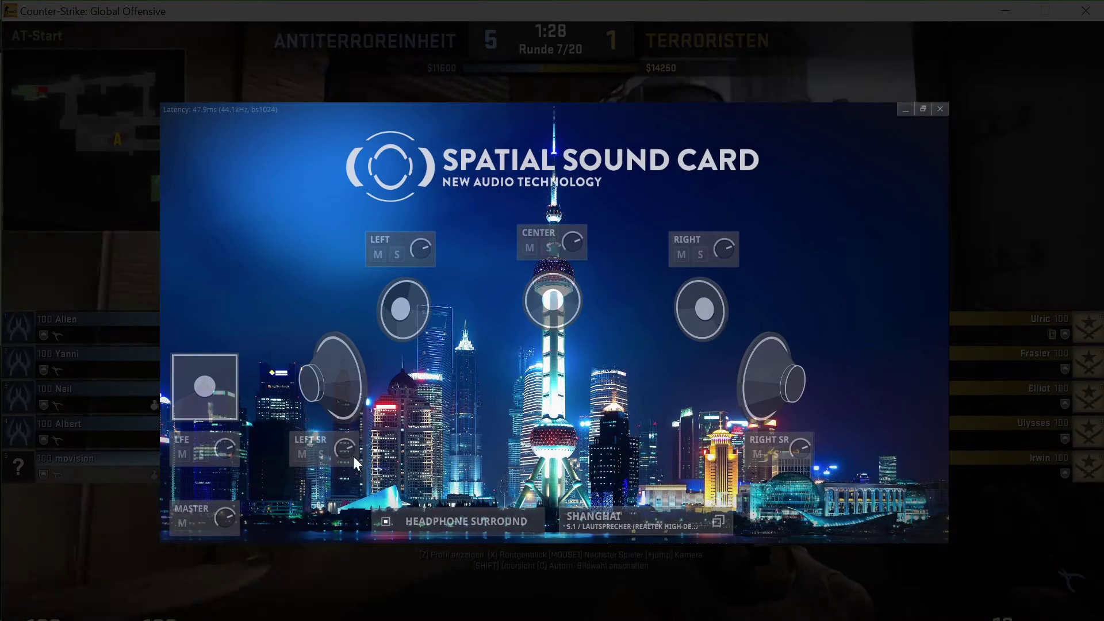
click(322, 454)
click(320, 454)
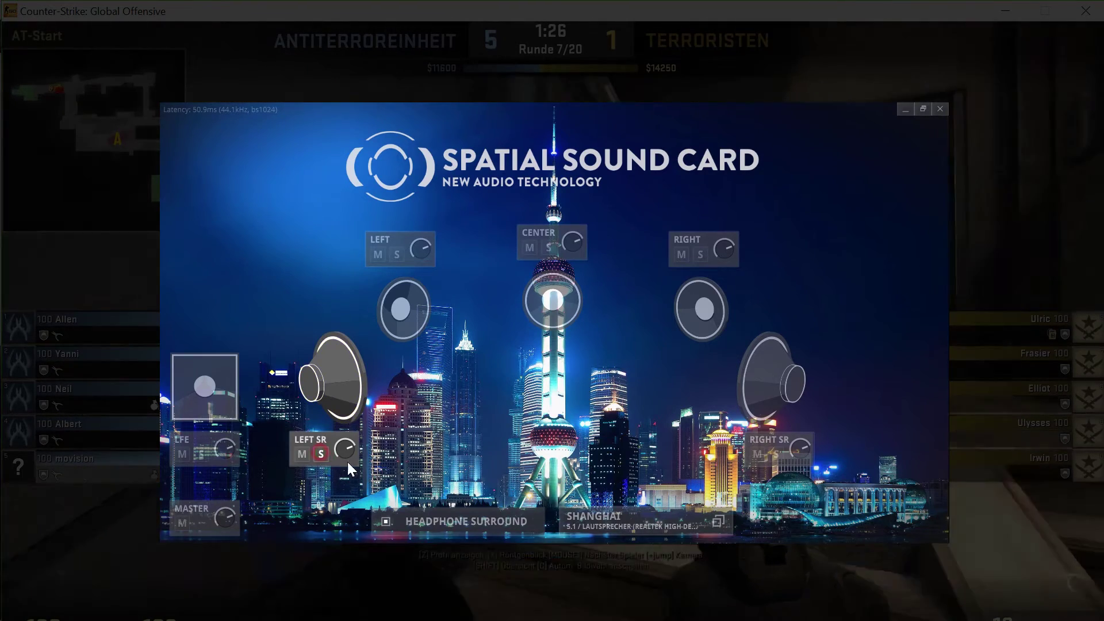
click(596, 521)
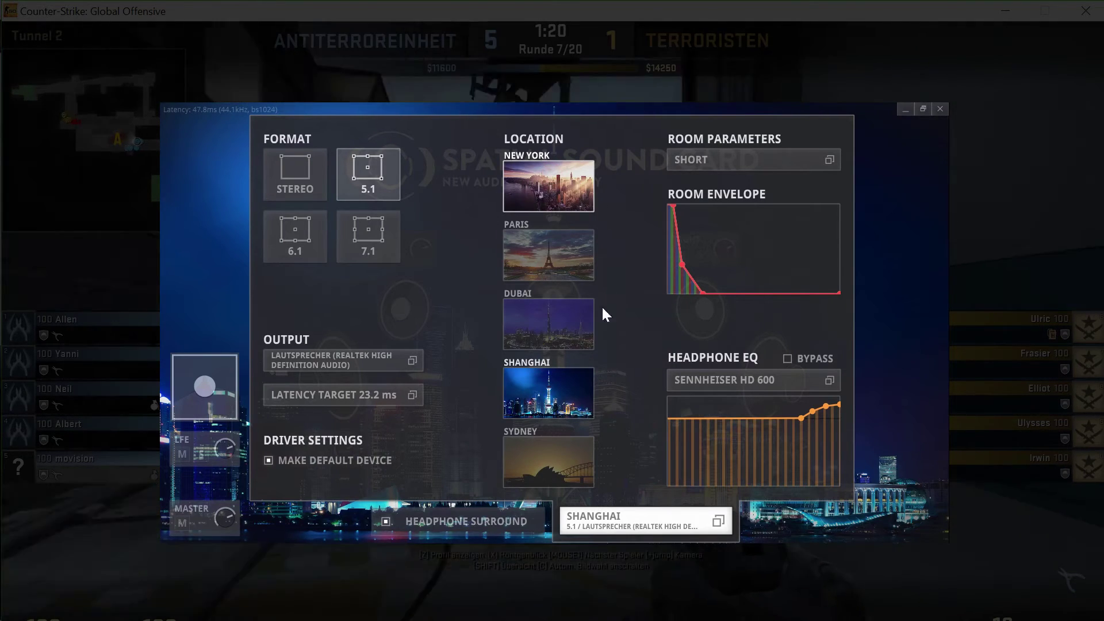
click(598, 396)
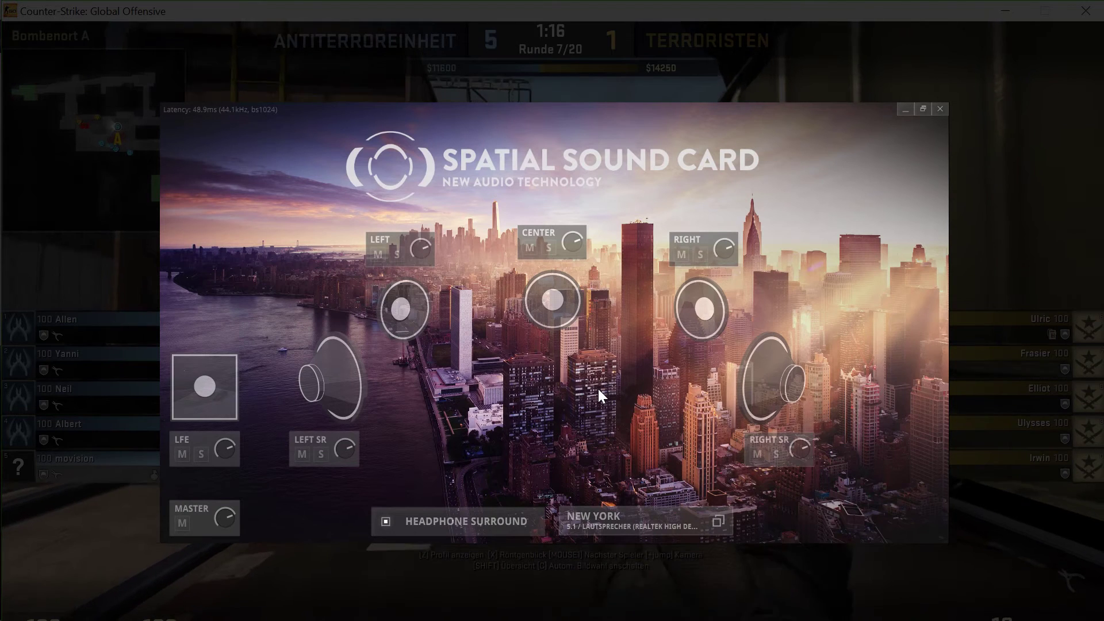
click(602, 520)
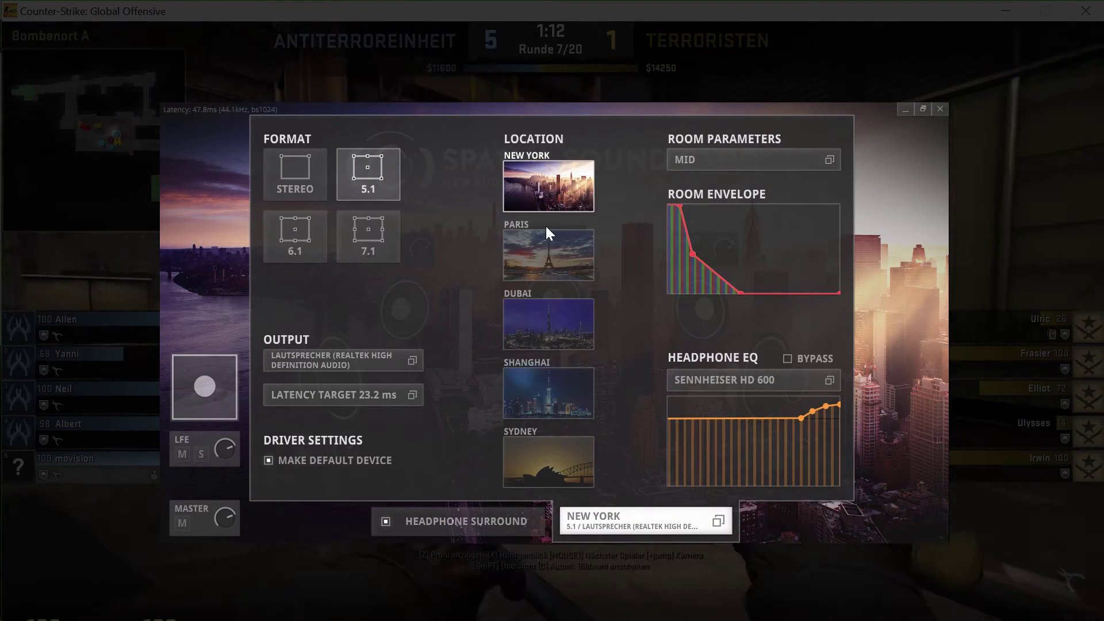
click(695, 160)
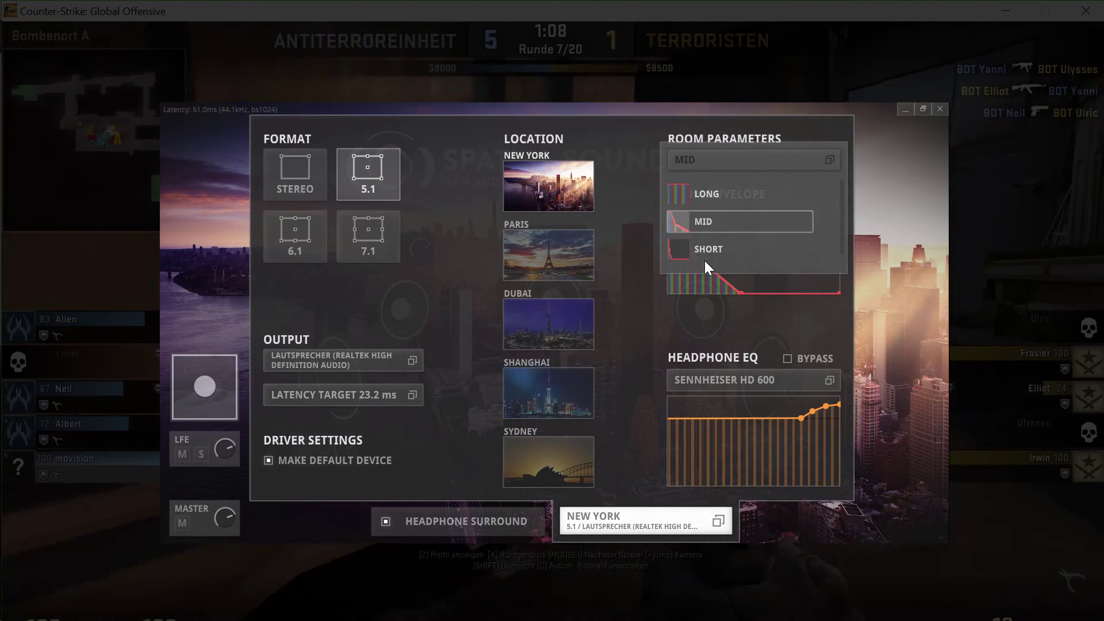
click(698, 160)
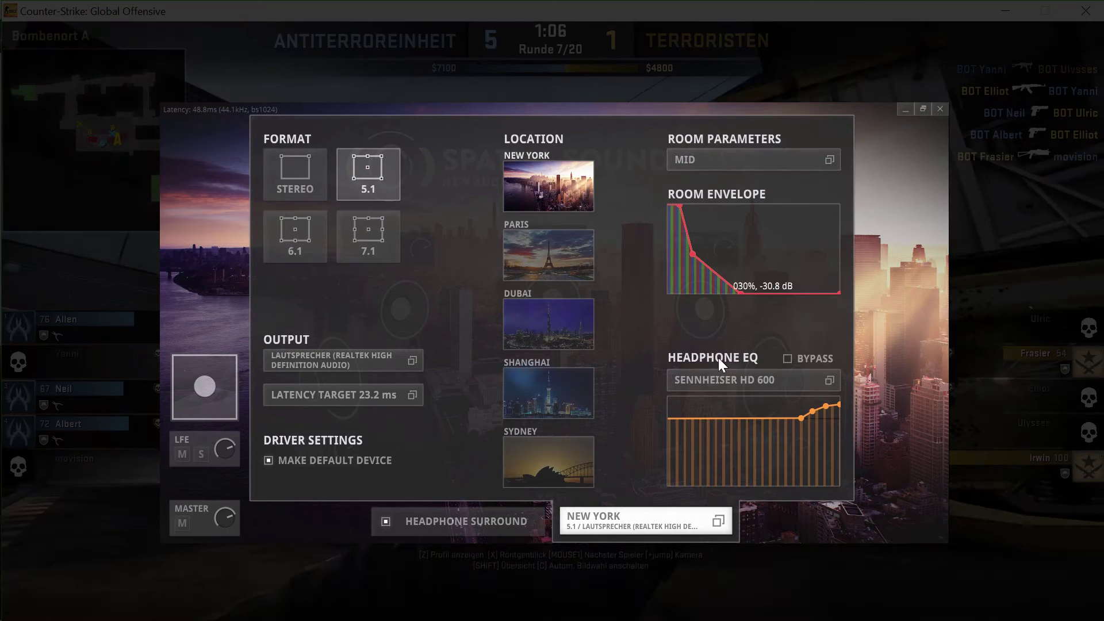
click(720, 379)
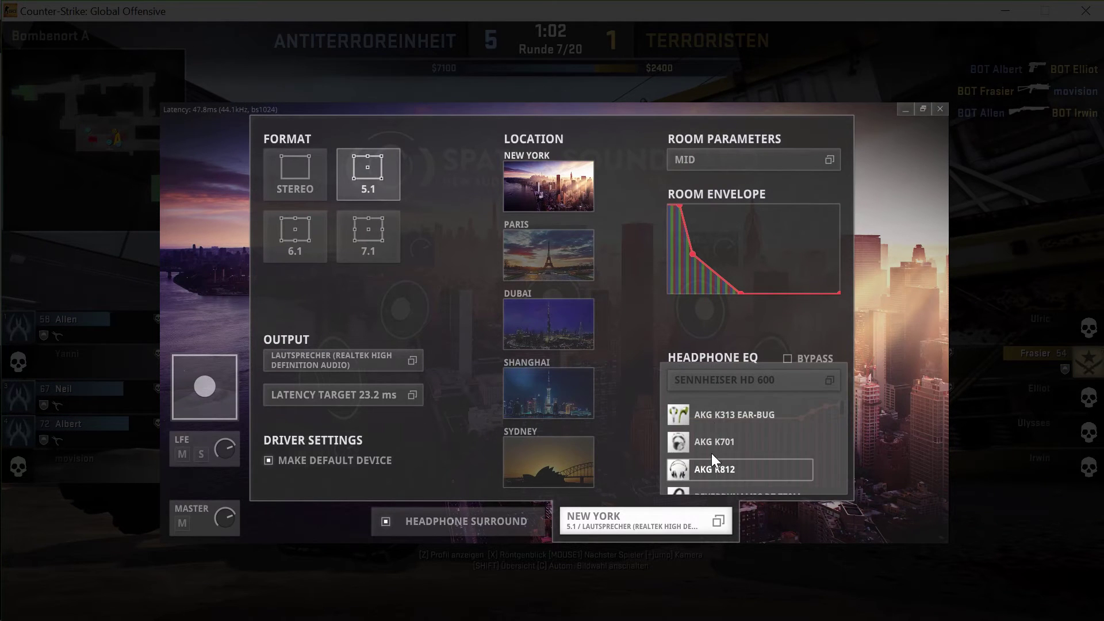
click(708, 377)
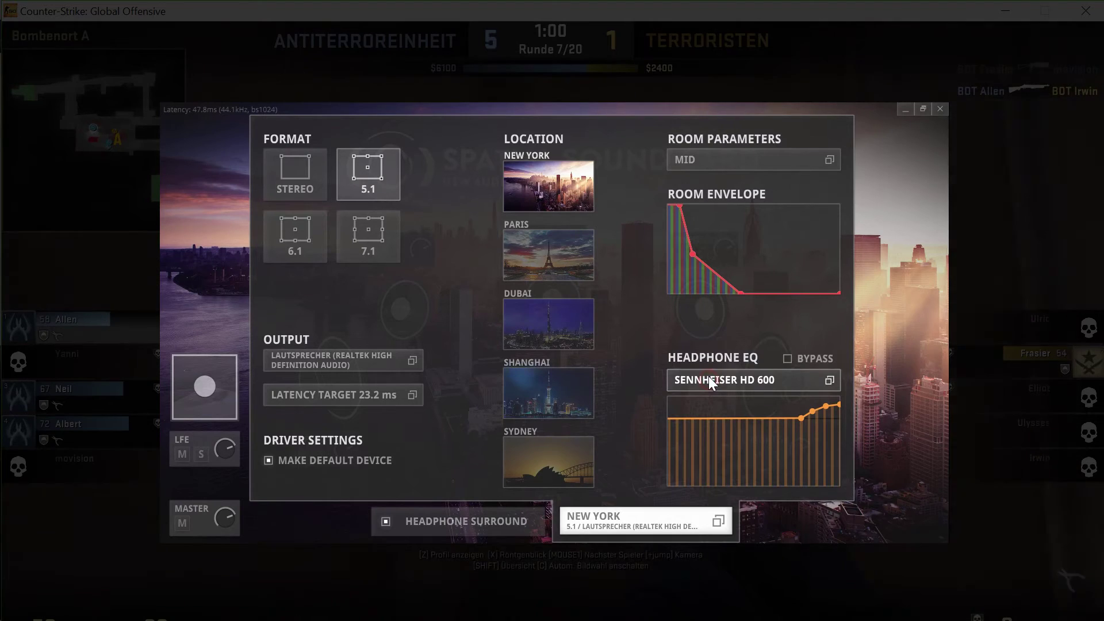
click(676, 515)
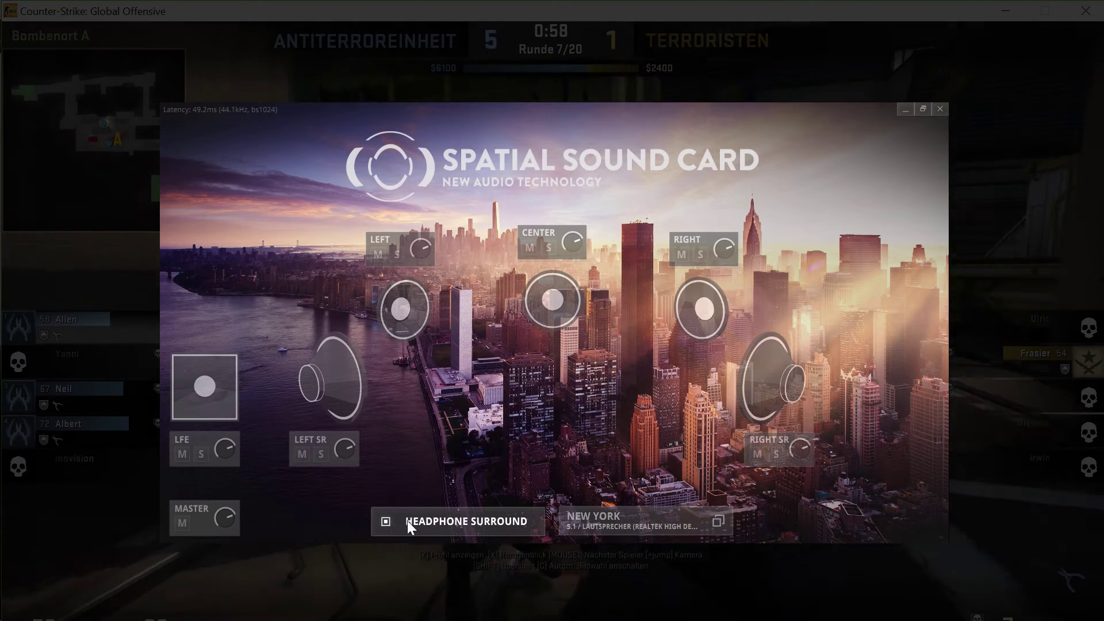
Step: Turn Headphone Surround off and back on, then switch to the compact channel view
click(385, 518)
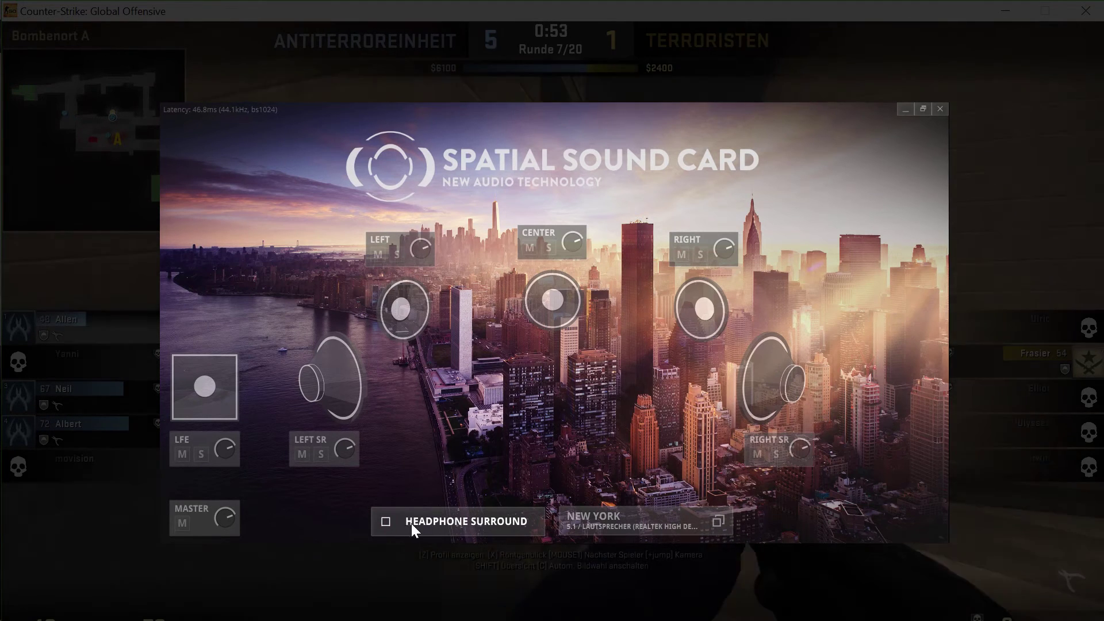
click(384, 520)
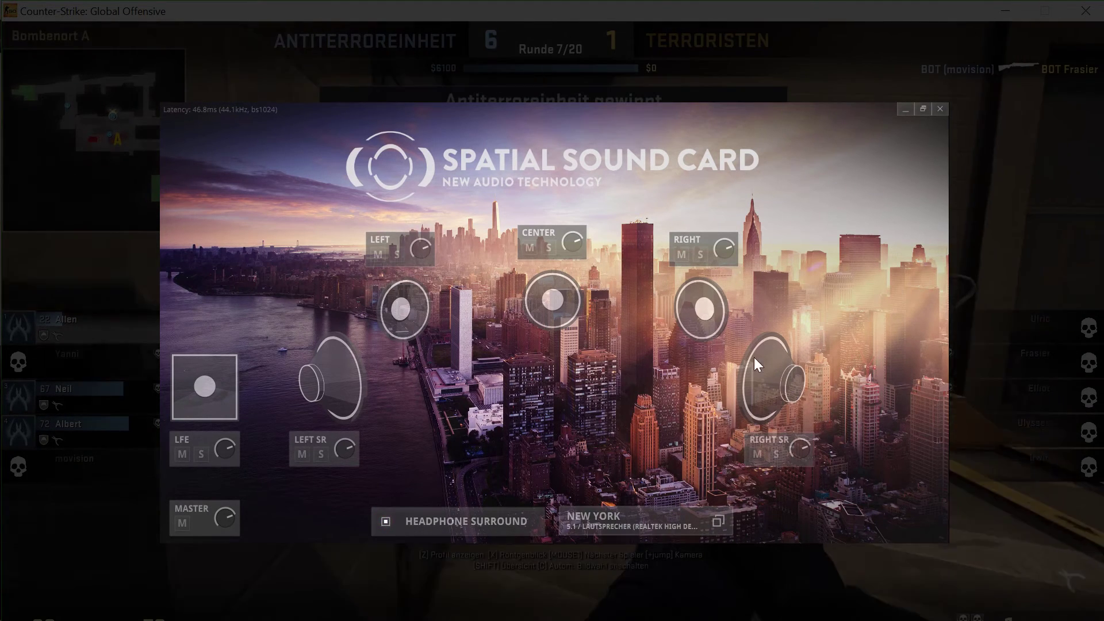
click(923, 109)
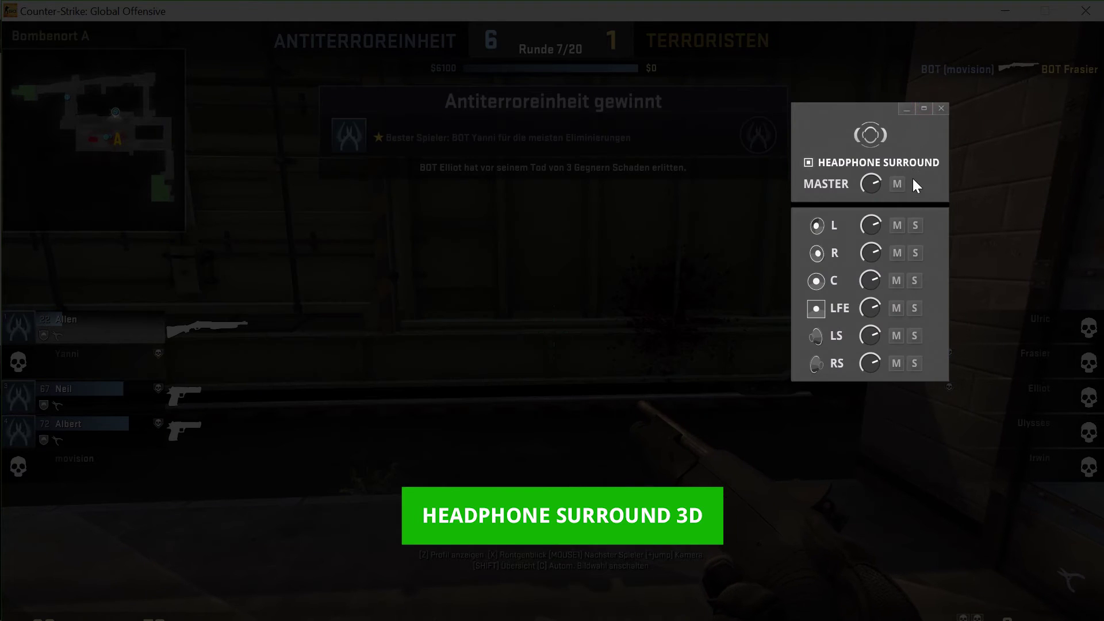
Step: Solo the L and R channels in the compact panel, soloing and then clearing C
click(915, 225)
click(915, 251)
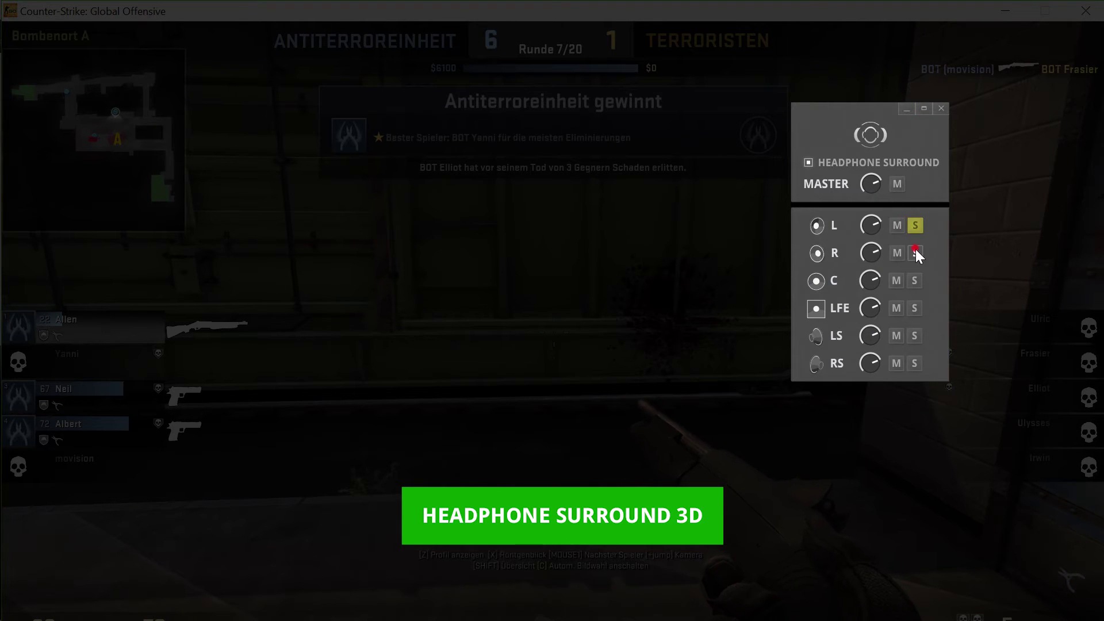
click(914, 280)
click(913, 279)
mouse_move(875, 250)
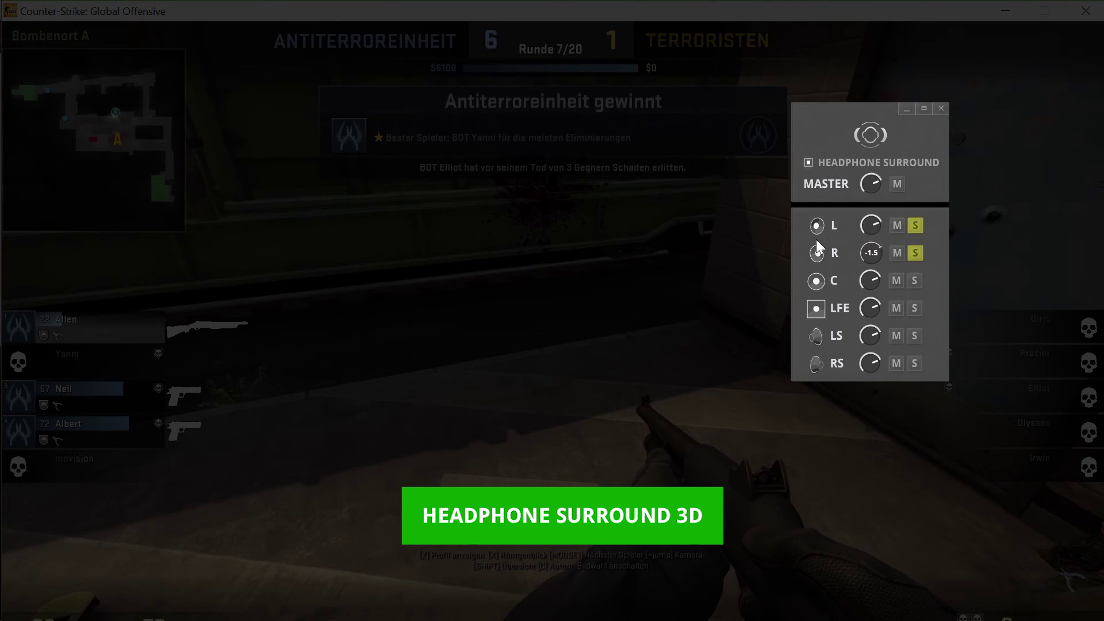
Step: Lower the R channel level to -2.7 and open the sound card's tray quick options
drag(819, 249, 862, 263)
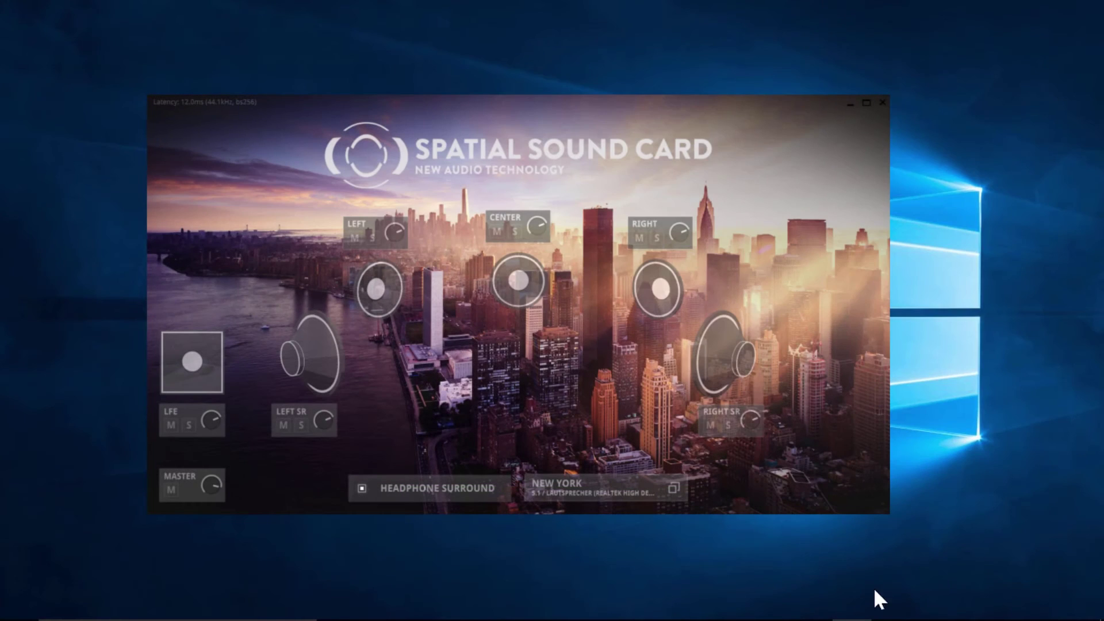
click(923, 608)
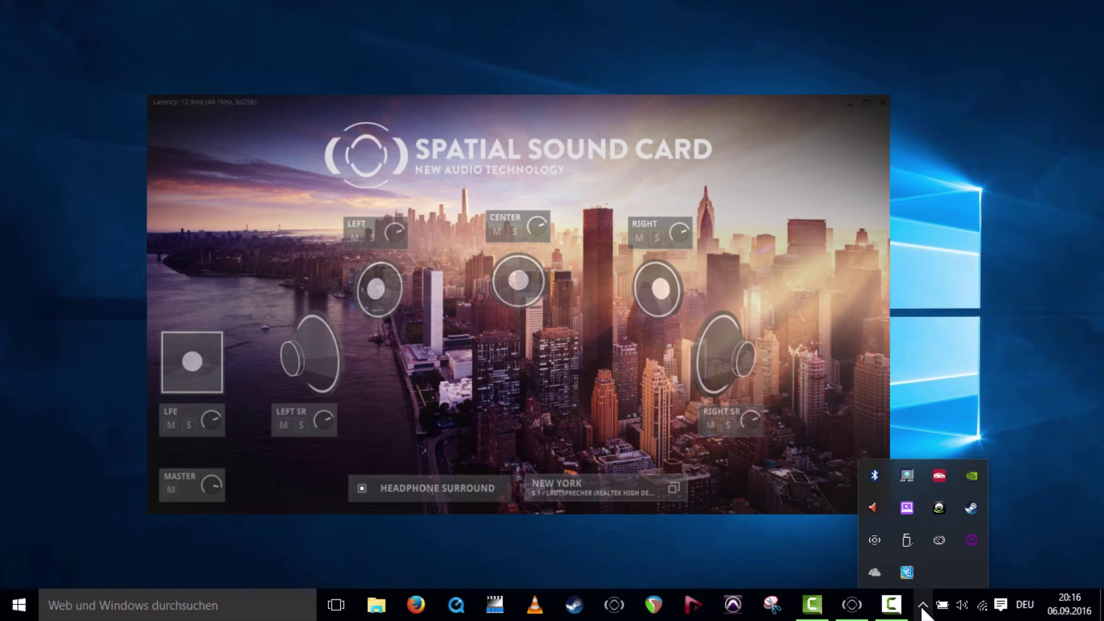
click(876, 536)
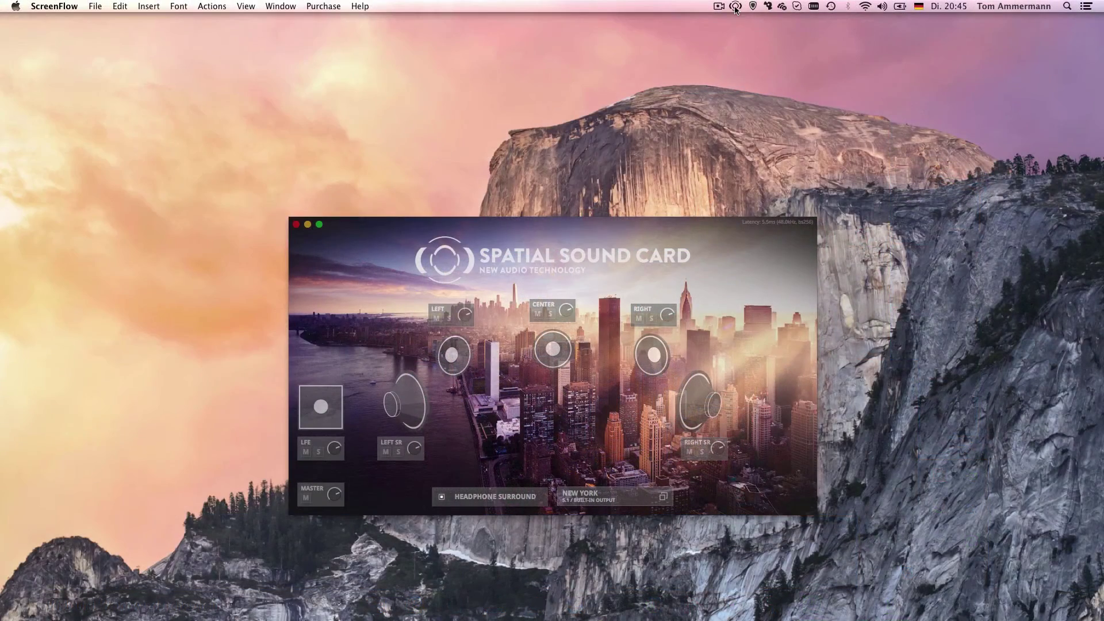
Step: Open the Spatial Sound Card menu-bar menu on the Mac
click(735, 7)
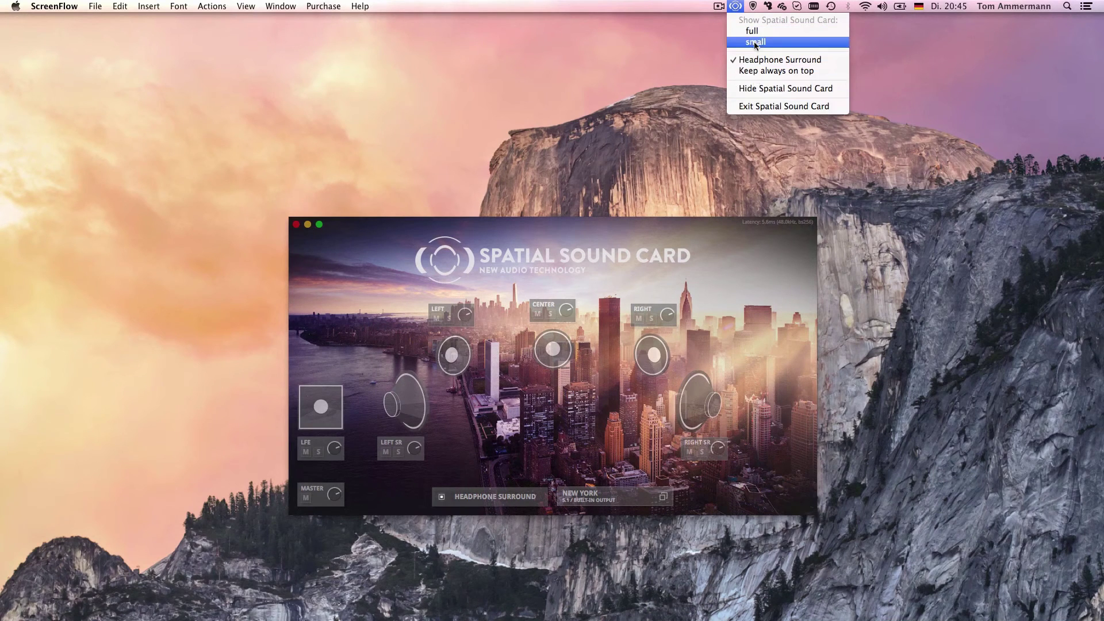